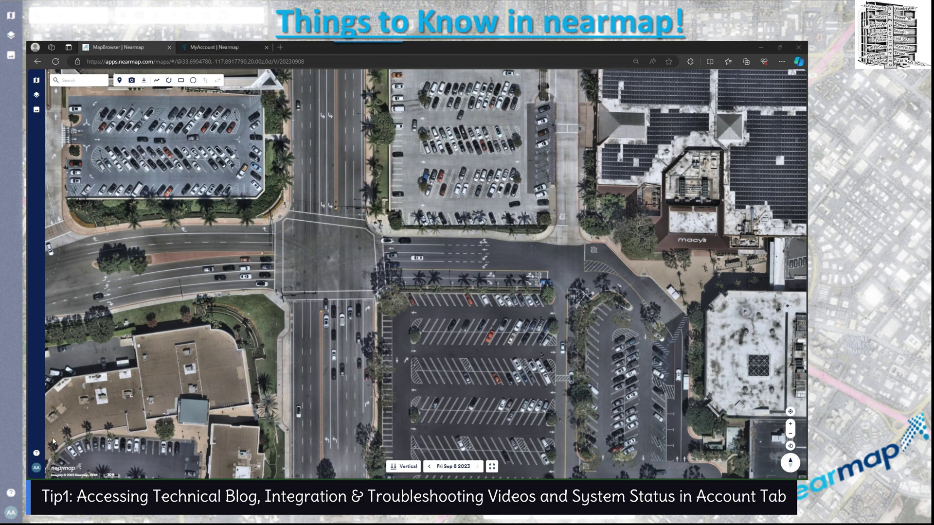
From the MyAccount Support page, open the Help Centre tutorial videos and choose the 3D link
{"action": "left_click", "coordinate": [242, 48]}
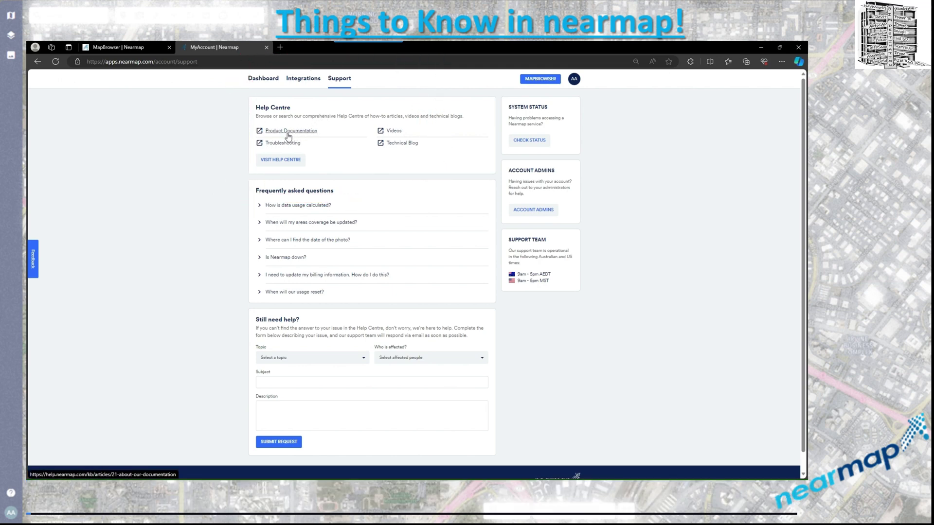
{"action": "left_click", "coordinate": [391, 132]}
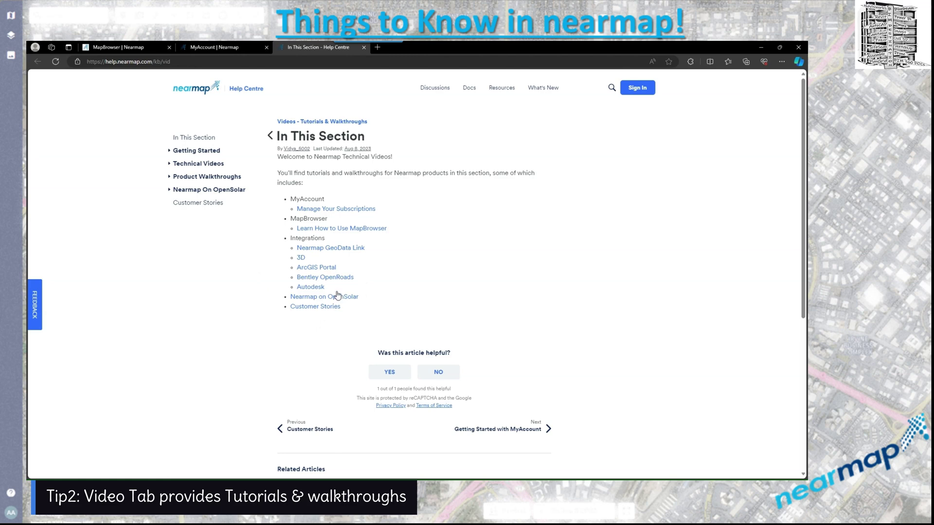
{"action": "left_click", "coordinate": [301, 260]}
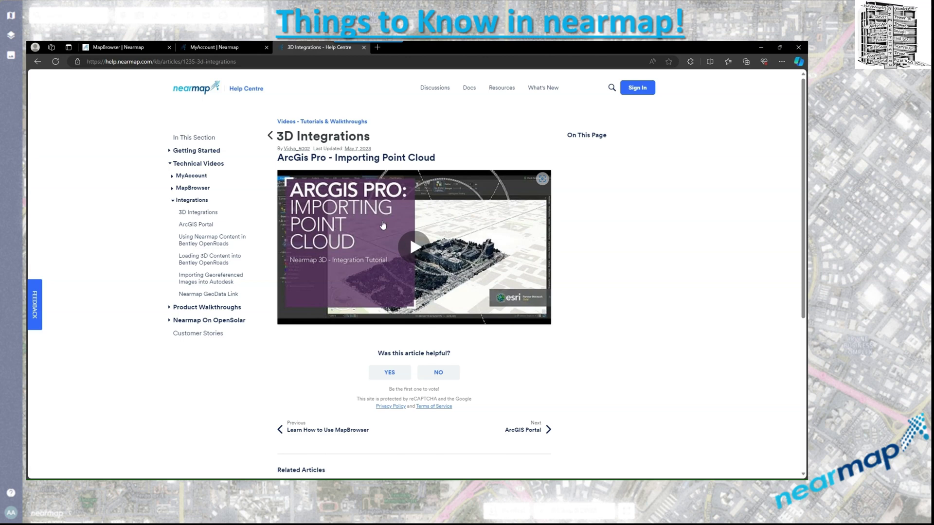
View the 3D Integrations videos, then open the Technical Blog from the MyAccount Support page
{"action": "left_click", "coordinate": [221, 49]}
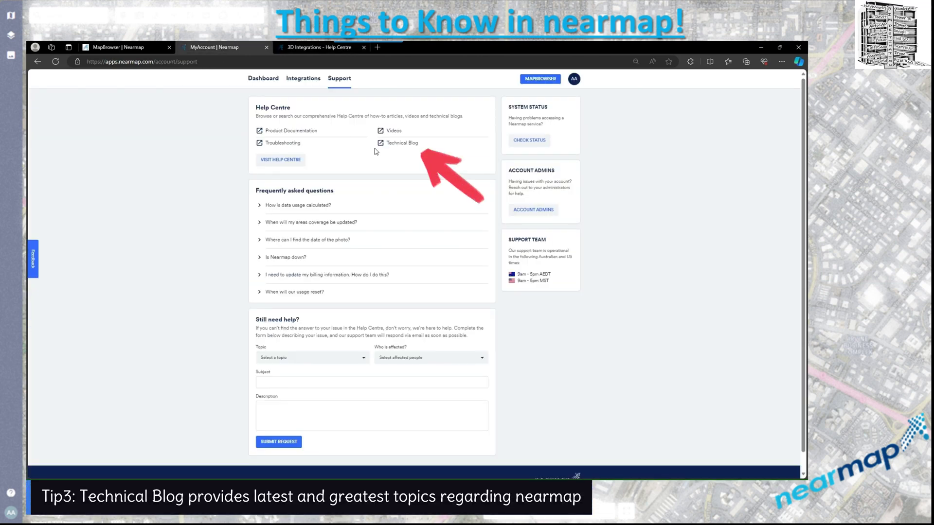
{"action": "left_click", "coordinate": [402, 143]}
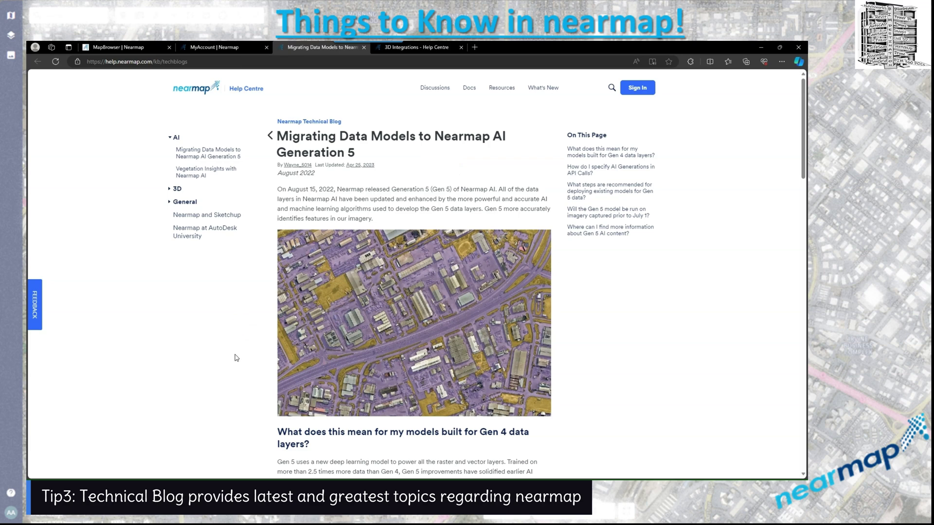
Read through the 'Migrating Data Models to Nearmap AI Generation 5' article, then return to MyAccount Support
{"action": "scroll", "coordinate": [236, 358], "scroll_direction": "down", "scroll_amount": 3}
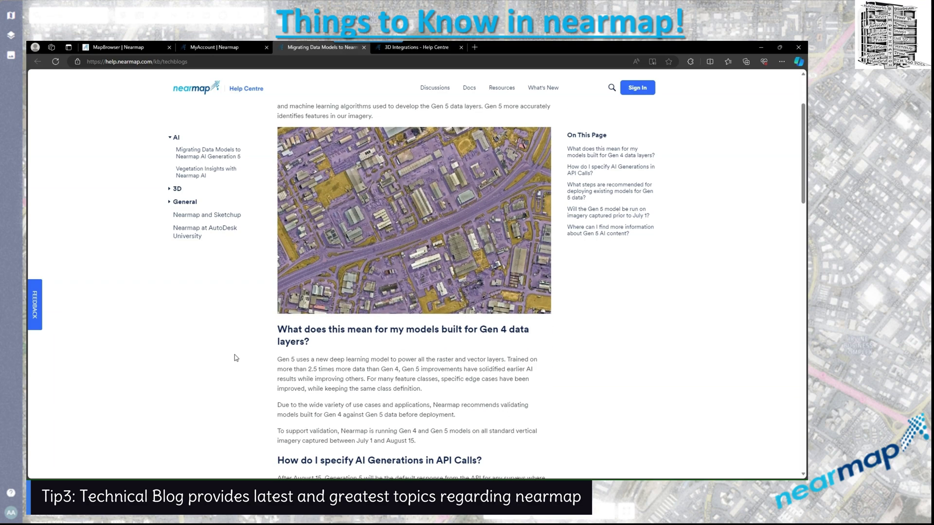
{"action": "scroll", "coordinate": [236, 358], "scroll_direction": "down", "scroll_amount": 1}
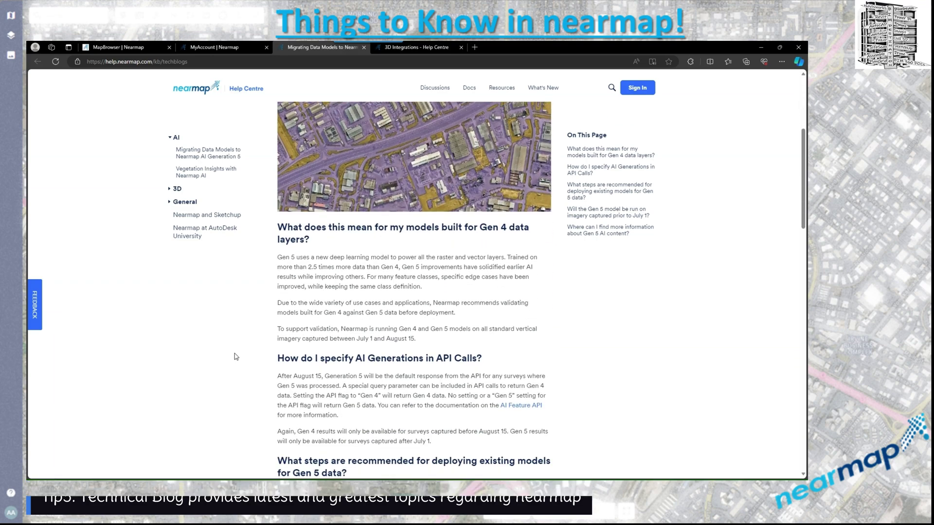
{"action": "scroll", "coordinate": [236, 357], "scroll_direction": "down", "scroll_amount": 2}
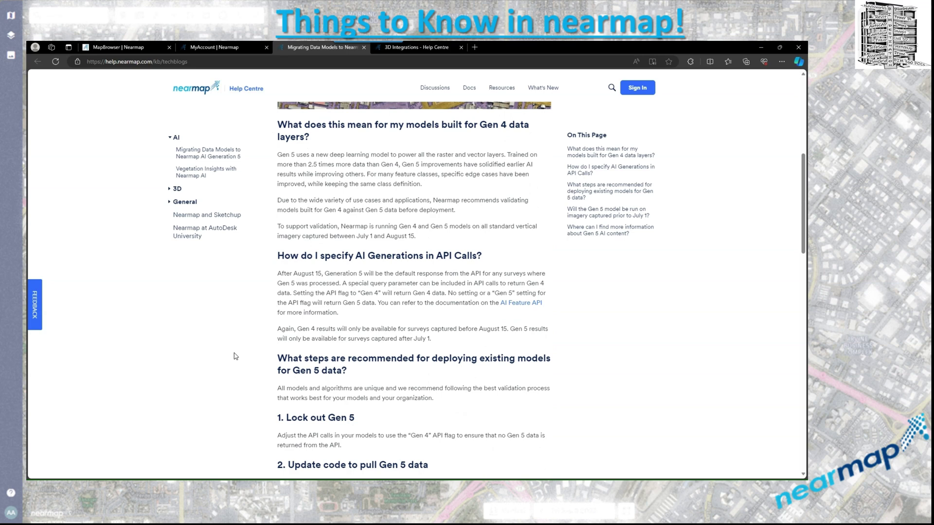
{"action": "left_click", "coordinate": [227, 51]}
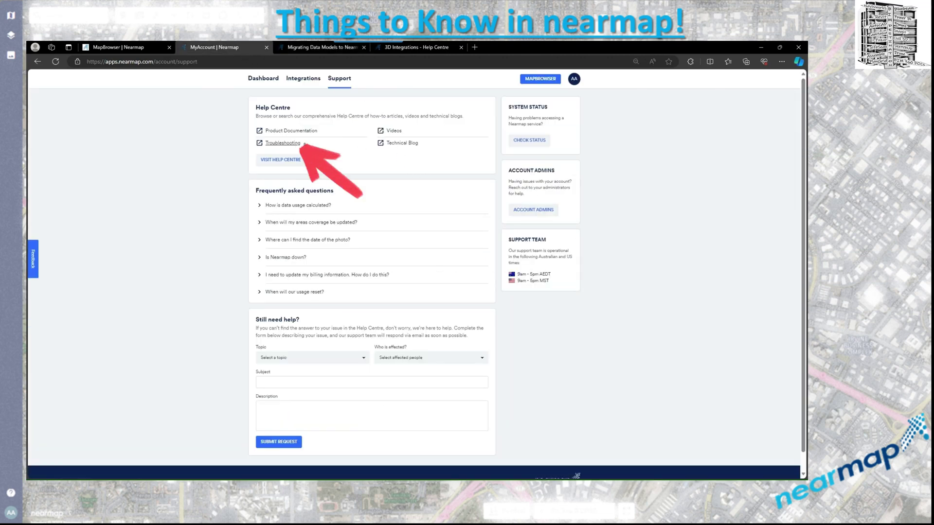
Read the General and MapBrowser sections of Our Top Troubleshooting Tips, then leave the article
{"action": "left_click", "coordinate": [294, 143]}
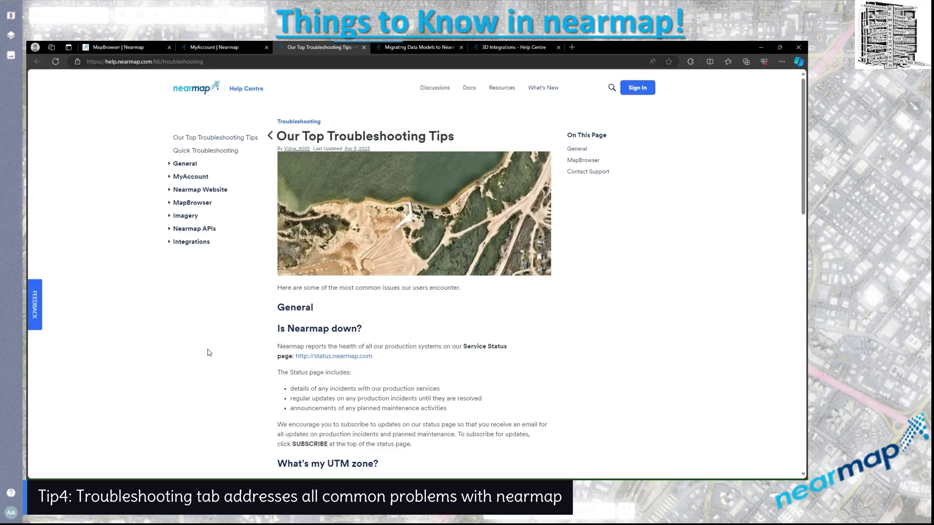
{"action": "scroll", "coordinate": [209, 352], "scroll_direction": "down", "scroll_amount": 2}
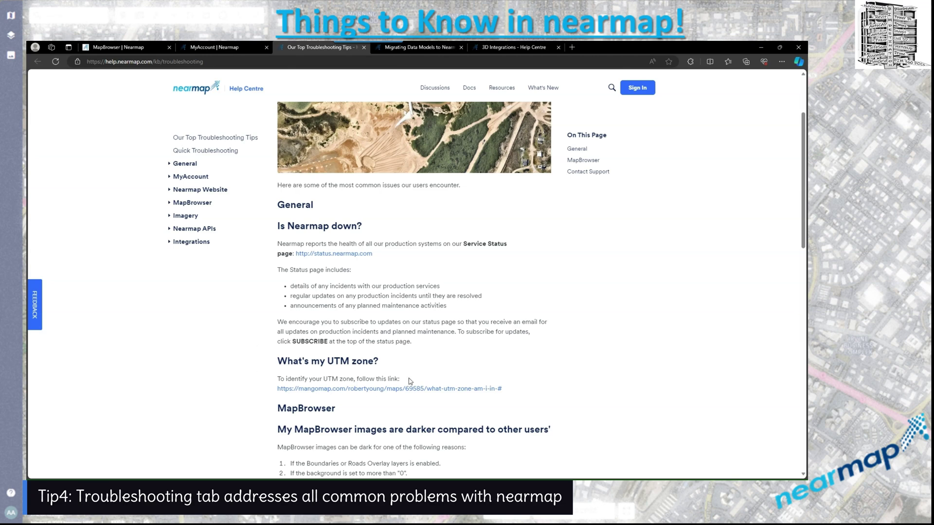
{"action": "scroll", "coordinate": [450, 356], "scroll_direction": "down", "scroll_amount": 2}
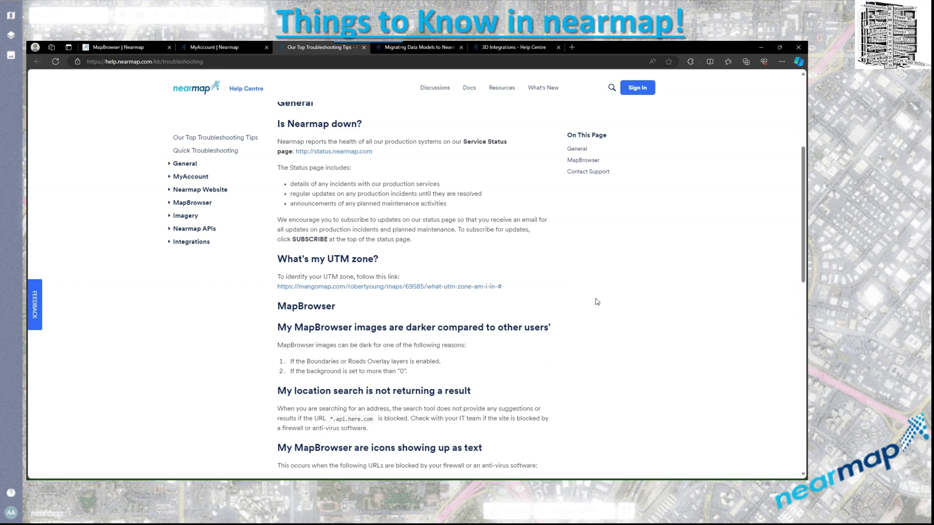
{"action": "scroll", "coordinate": [597, 302], "scroll_direction": "up", "scroll_amount": 5}
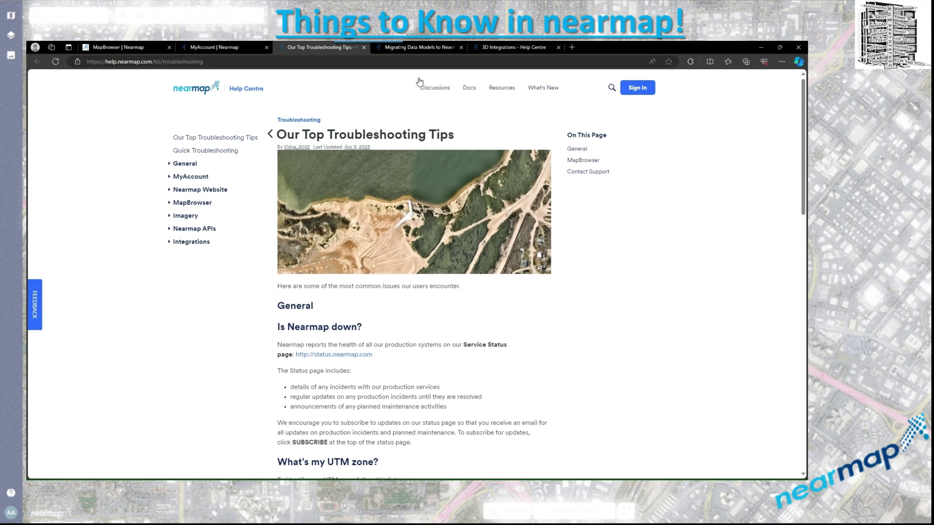
{"action": "left_click", "coordinate": [232, 48]}
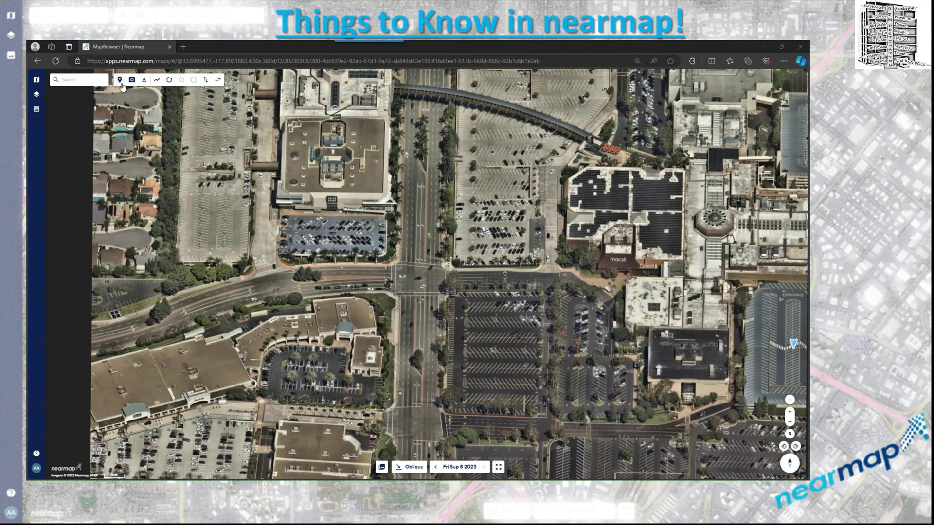
Choose the Marker tool over the mall intersection imagery
{"action": "left_click", "coordinate": [120, 81]}
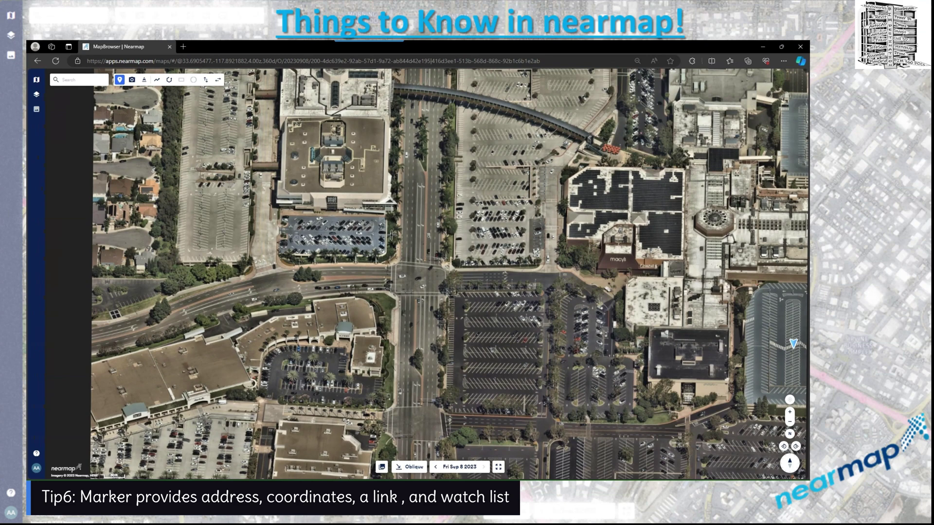
Place Marker 1 on the road intersection and open Google Street View for that spot
{"action": "left_click", "coordinate": [418, 273]}
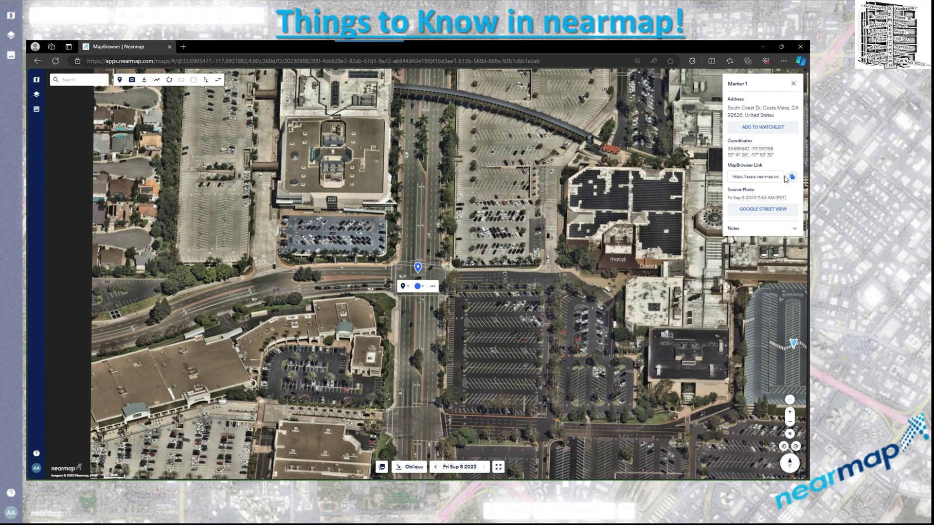
{"action": "left_click", "coordinate": [771, 213]}
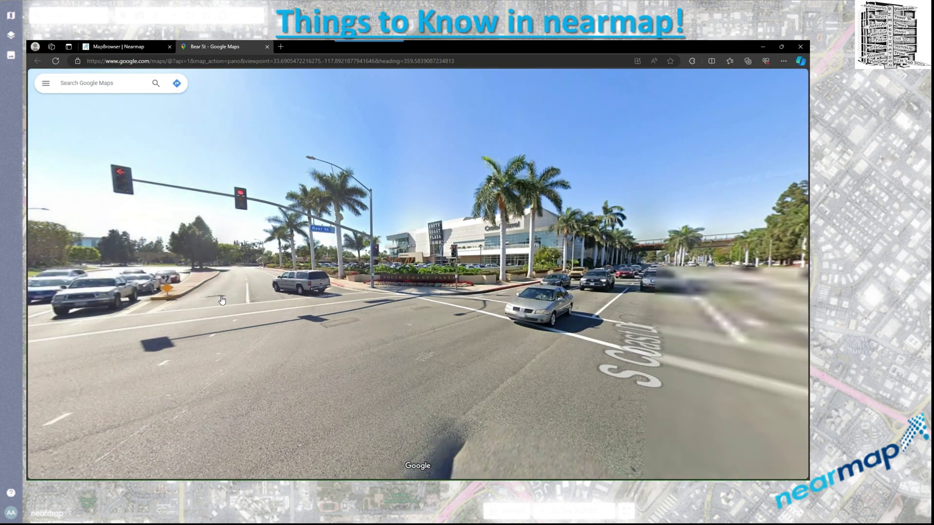
Turn the Street View toward the Bear St intersection, then return to Nearmap MapBrowser
{"action": "mouse_move", "coordinate": [229, 297]}
{"action": "left_mouse_down"}
{"action": "mouse_move", "coordinate": [368, 280]}
{"action": "mouse_move", "coordinate": [88, 284]}
{"action": "left_mouse_up"}
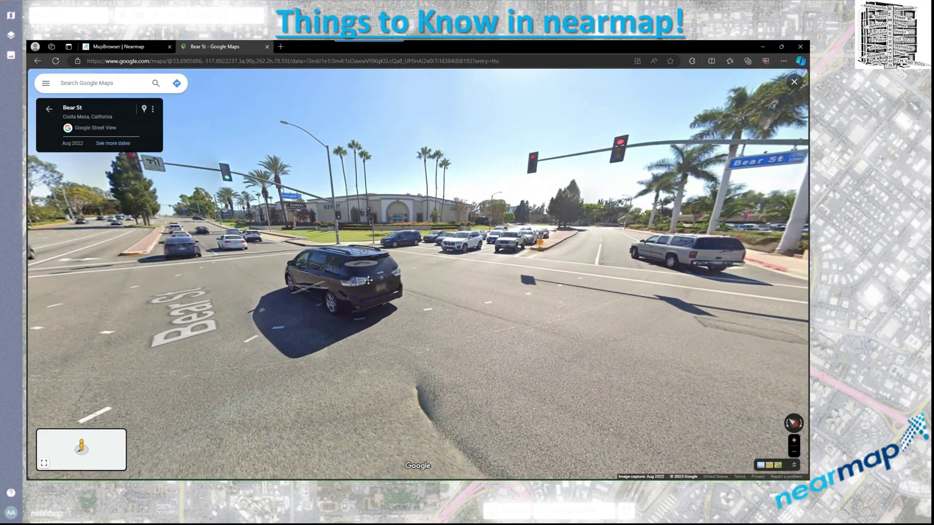
{"action": "left_click", "coordinate": [105, 49]}
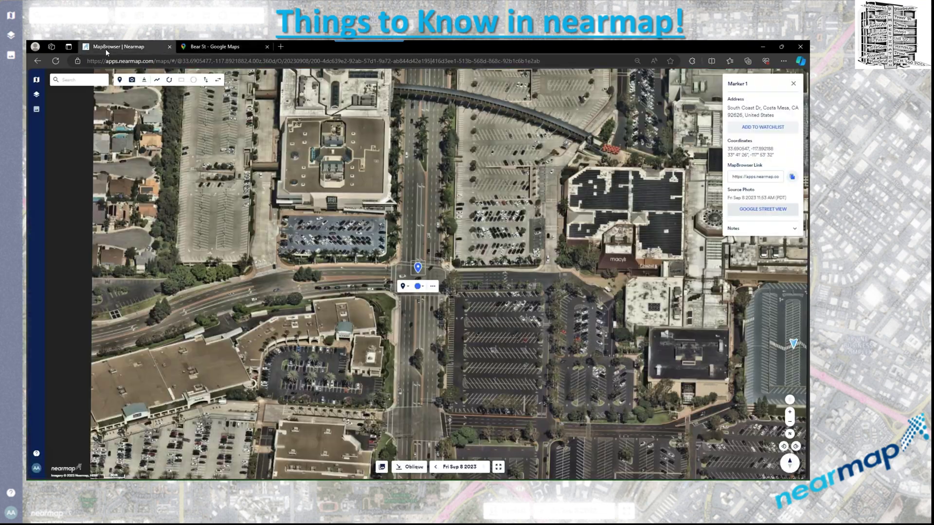
Expand Marker 1's notes and change the marker colour to light blue
{"action": "left_click", "coordinate": [761, 229]}
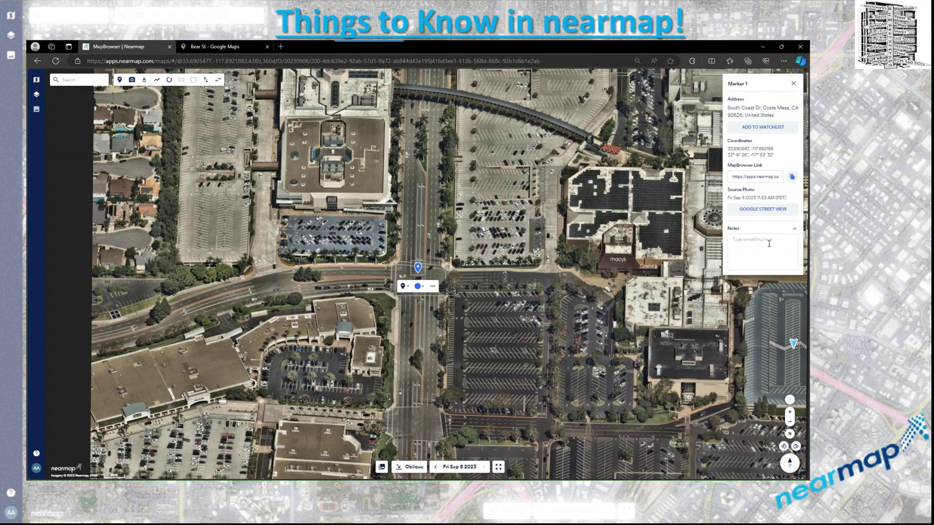
{"action": "left_click", "coordinate": [422, 289]}
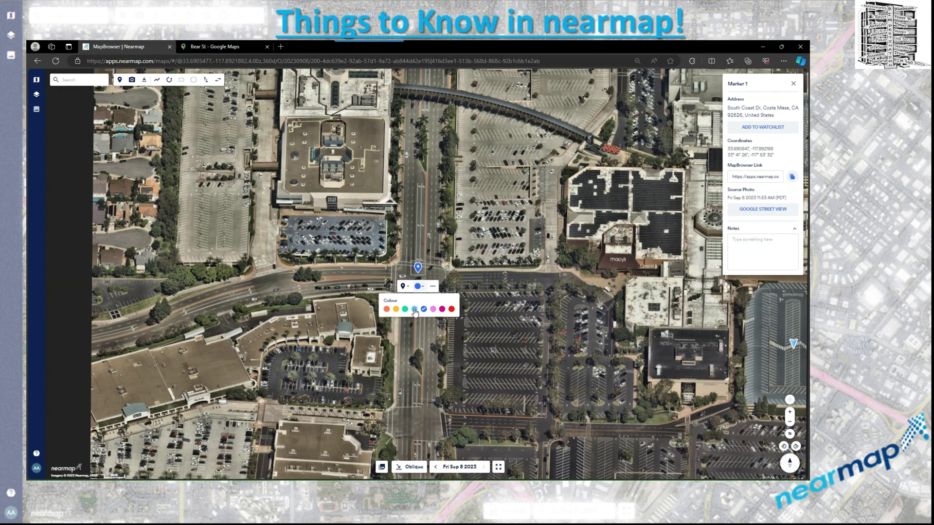
{"action": "left_click", "coordinate": [414, 311]}
{"action": "left_click", "coordinate": [433, 288]}
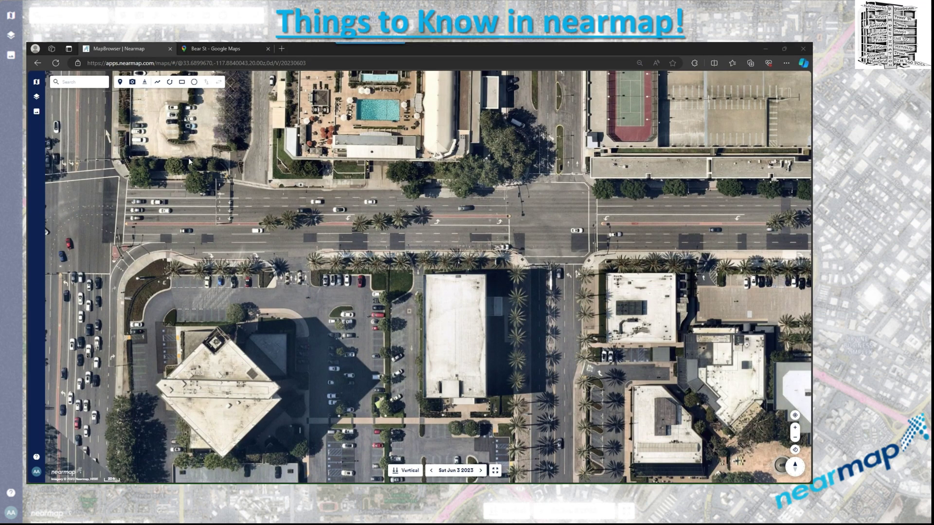
Draw Line 4 along the road's north edge to 614.99 ft and open its display options
{"action": "left_click", "coordinate": [158, 83]}
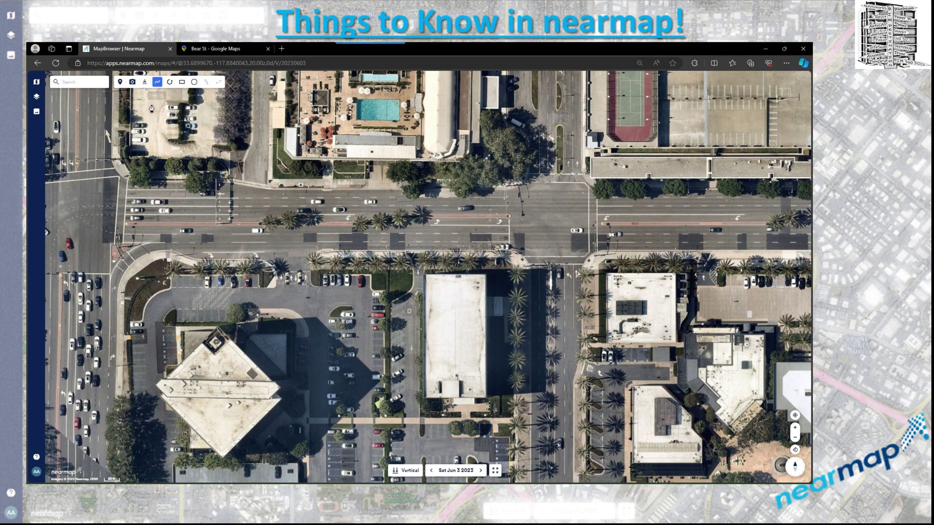
{"action": "left_click", "coordinate": [127, 181]}
{"action": "double_click", "coordinate": [517, 291]}
{"action": "left_click_drag", "start_coordinate": [517, 290], "coordinate": [591, 185]}
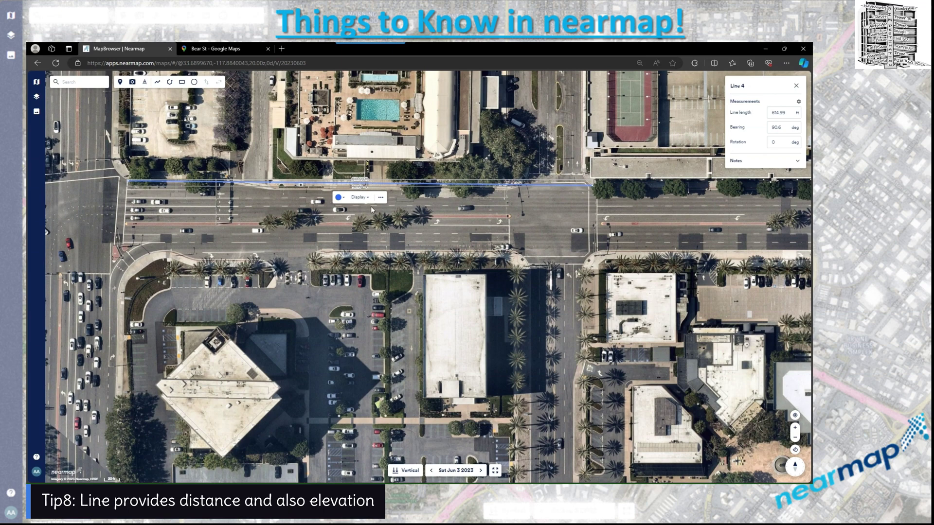
{"action": "left_click", "coordinate": [339, 198]}
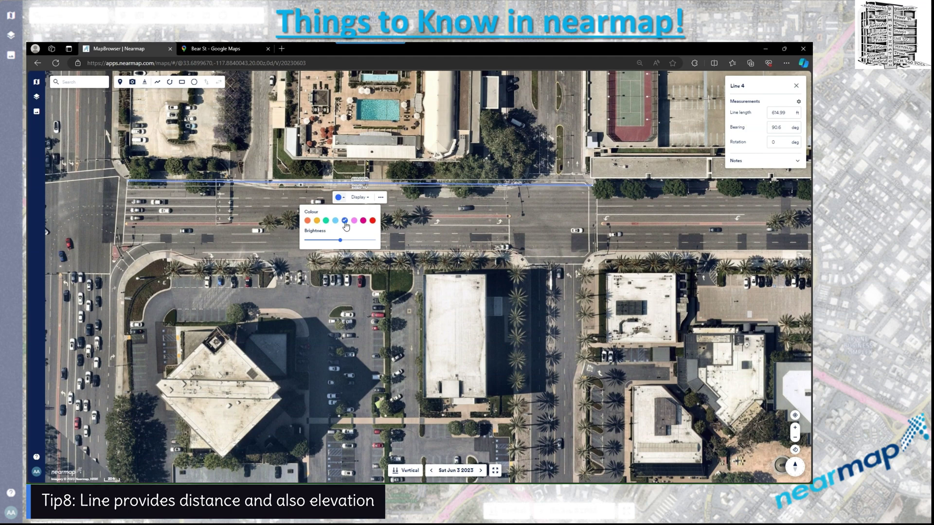
{"action": "left_click", "coordinate": [369, 199]}
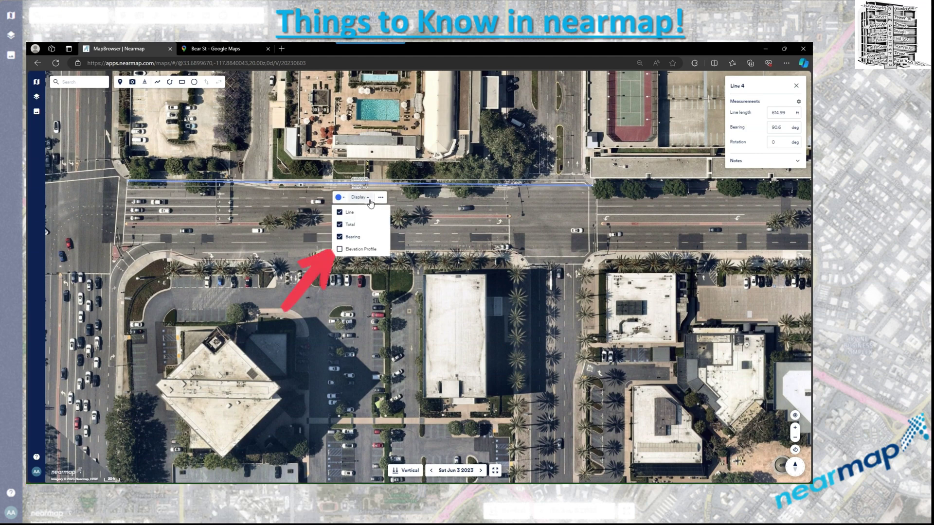
Turn on Line 4's Elevation Profile to show min, average and max heights and slopes
{"action": "left_click", "coordinate": [340, 250]}
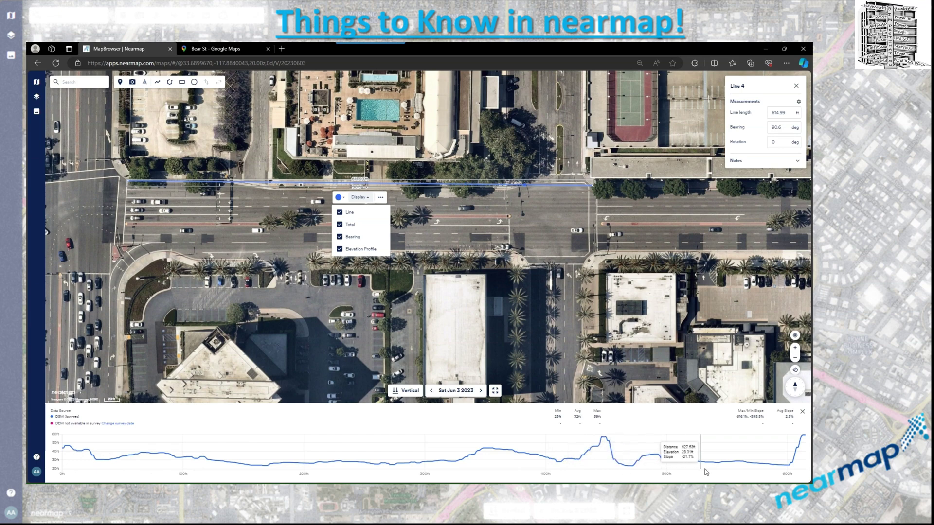
{"action": "left_click", "coordinate": [722, 469]}
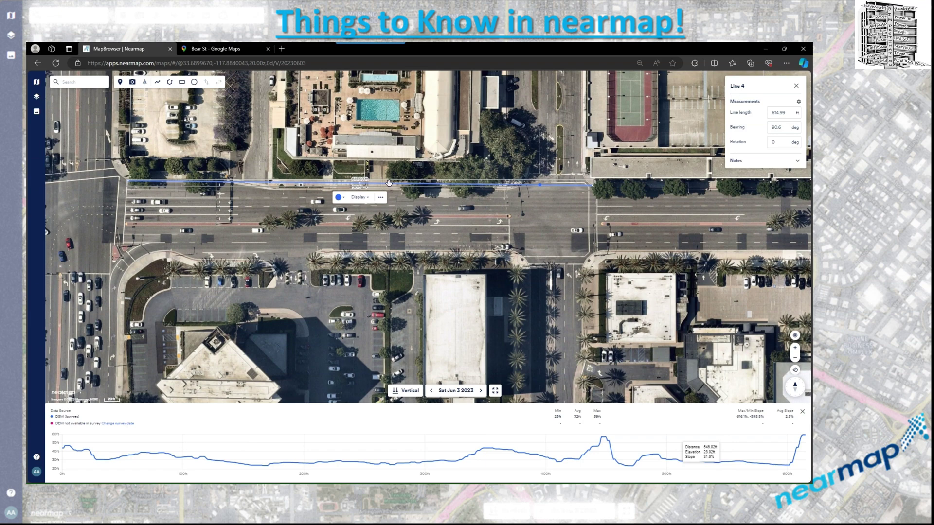
Duplicate Line 4 and bend the copy north over the pool building, about 669.56 ft
{"action": "right_click", "coordinate": [362, 184]}
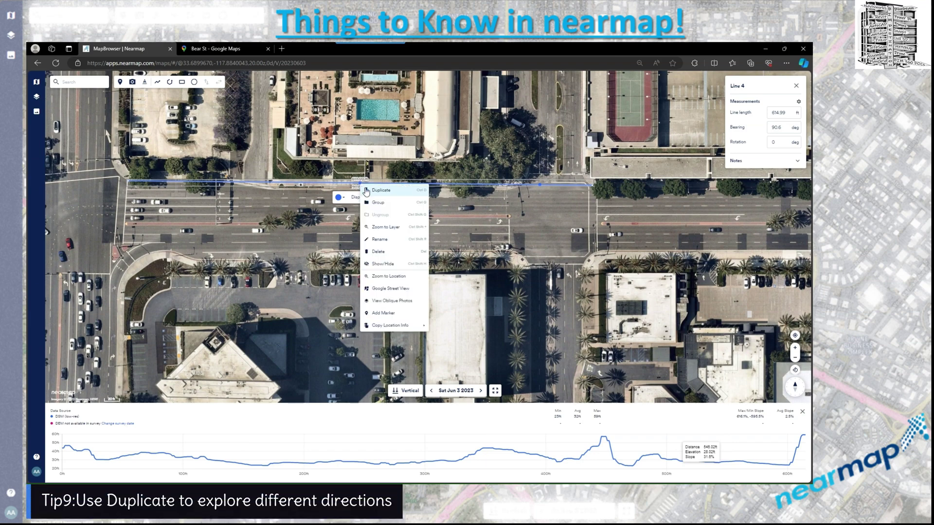
{"action": "left_click", "coordinate": [366, 191]}
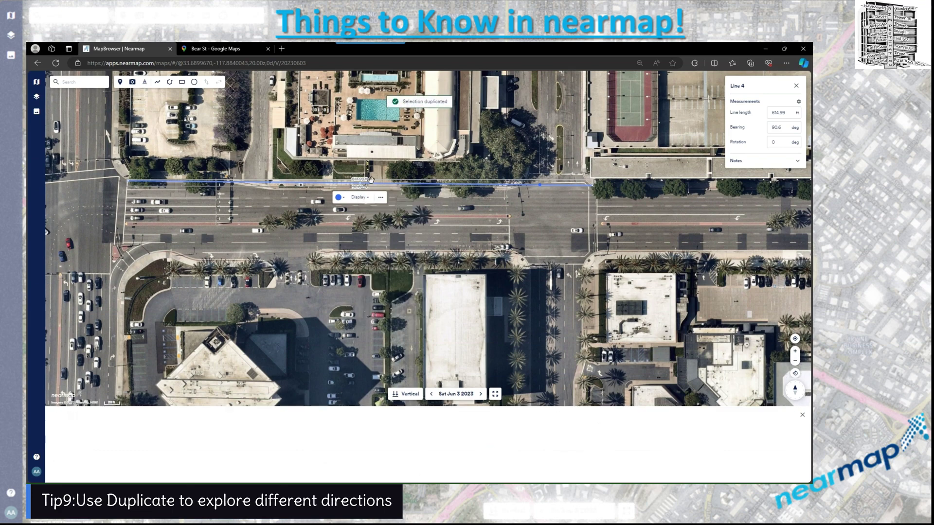
{"action": "left_click_drag", "start_coordinate": [361, 186], "coordinate": [357, 84]}
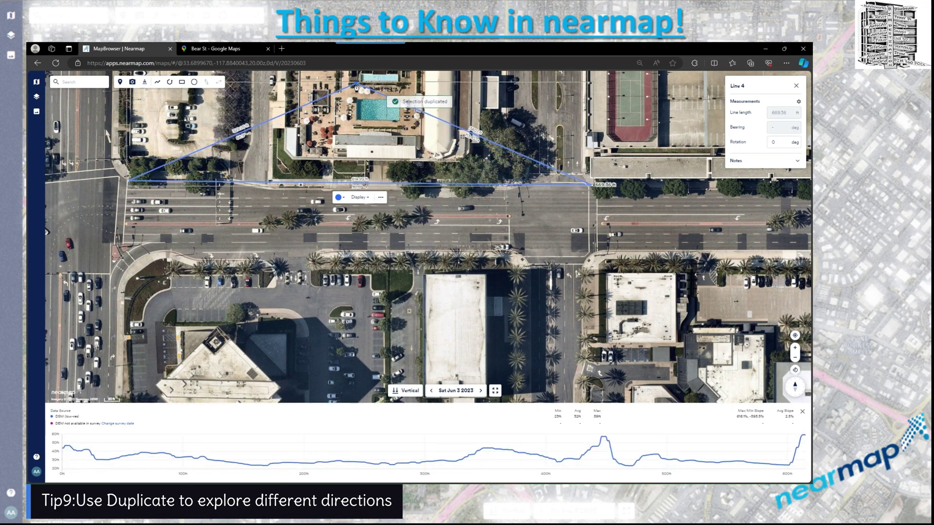
{"action": "mouse_move", "coordinate": [220, 457]}
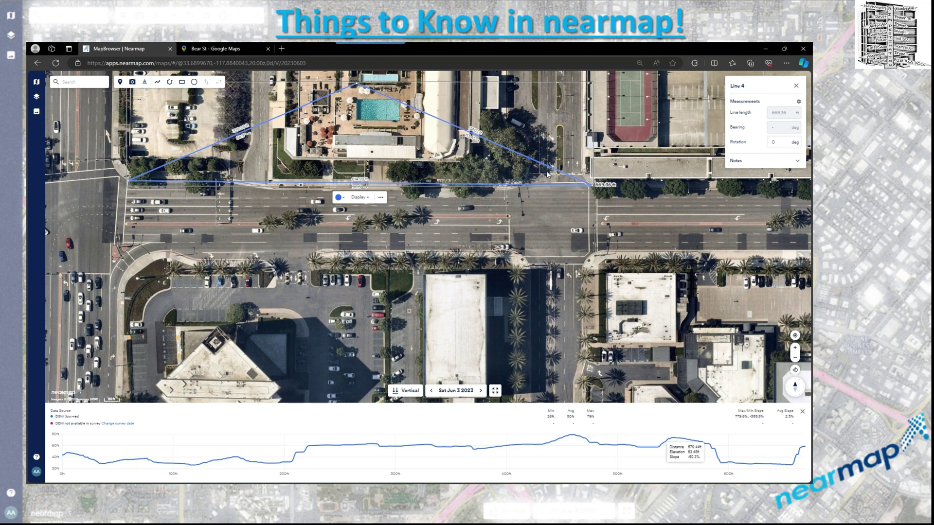
Move the line's start into the parking lot and its end to the tennis court corner
{"action": "left_click_drag", "start_coordinate": [128, 180], "coordinate": [135, 110]}
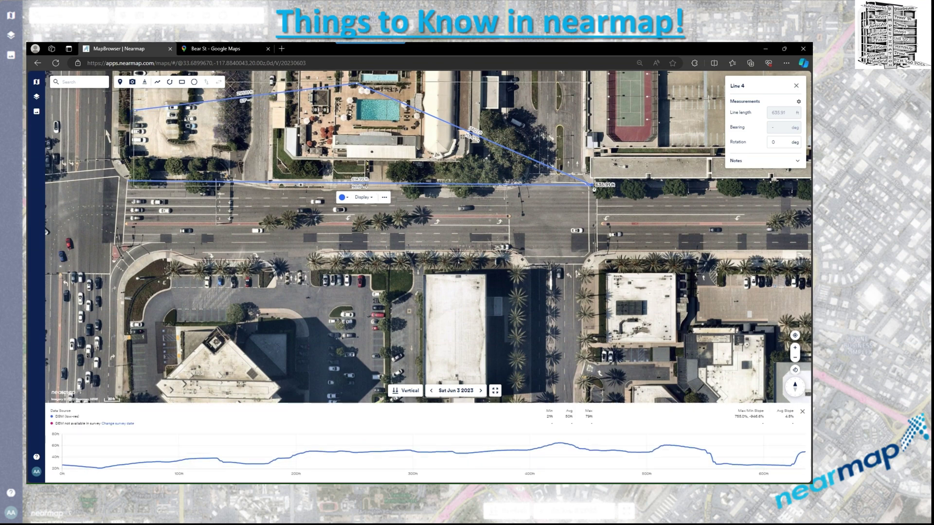
{"action": "left_click_drag", "start_coordinate": [590, 185], "coordinate": [582, 135]}
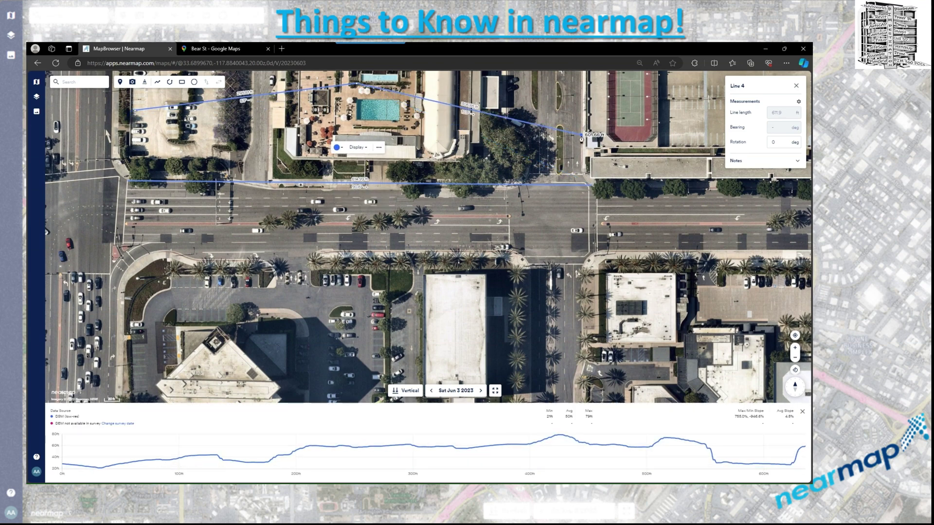